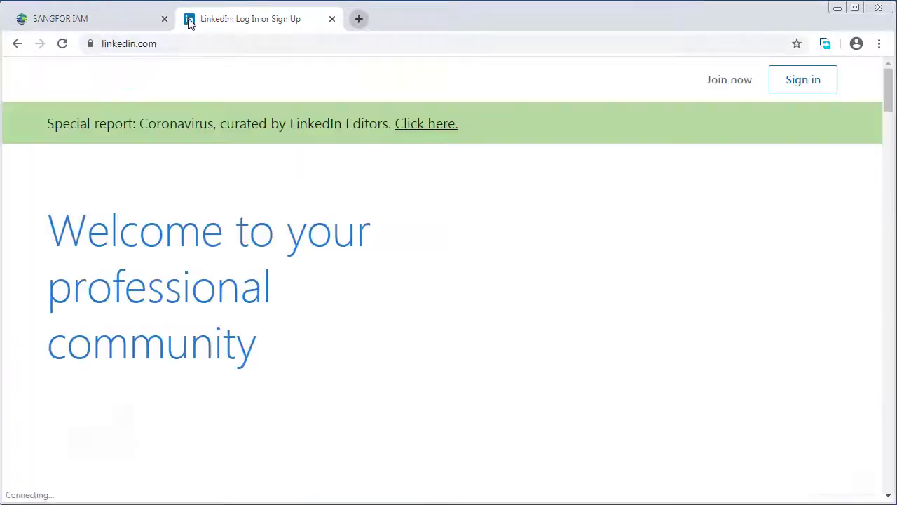
Step: Load linkedin.com and facebook.com in a test tab, then close it to return to the IAM dashboard
{"action": "left_click", "coordinate": [198, 44]}
{"action": "type", "text": "fac"}
{"action": "key", "text": "Return"}
{"action": "left_click", "coordinate": [326, 21]}
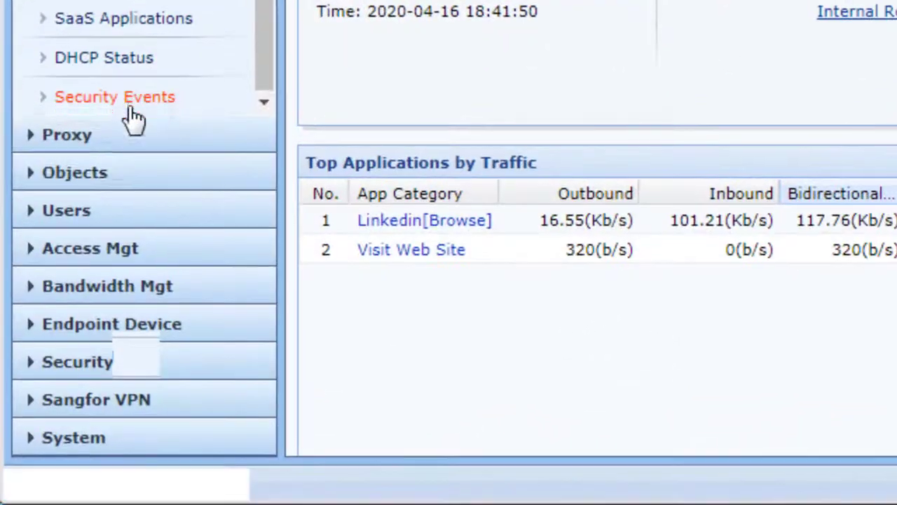
Step: Expand System > General and open the Authorization license page
{"action": "left_click", "coordinate": [96, 437]}
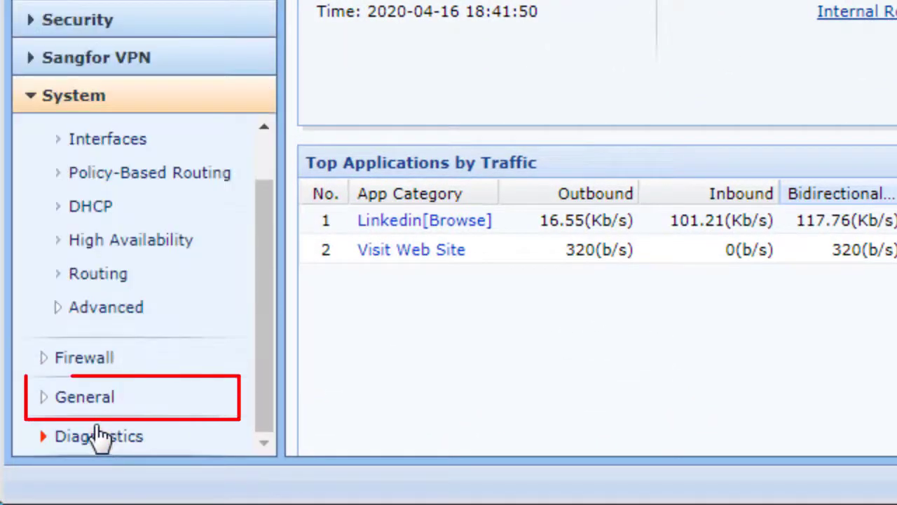
{"action": "left_click", "coordinate": [130, 405]}
{"action": "scroll", "coordinate": [160, 305], "scroll_direction": "down", "scroll_amount": 2}
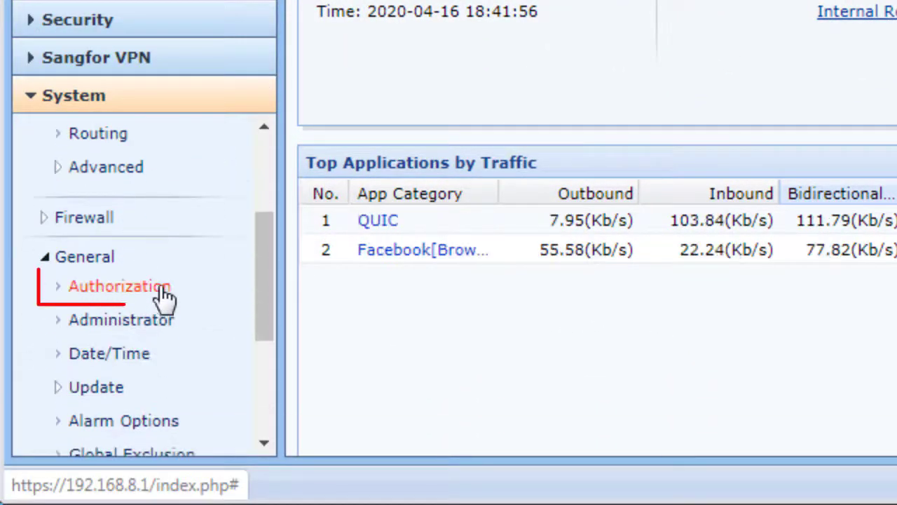
{"action": "left_click", "coordinate": [164, 291]}
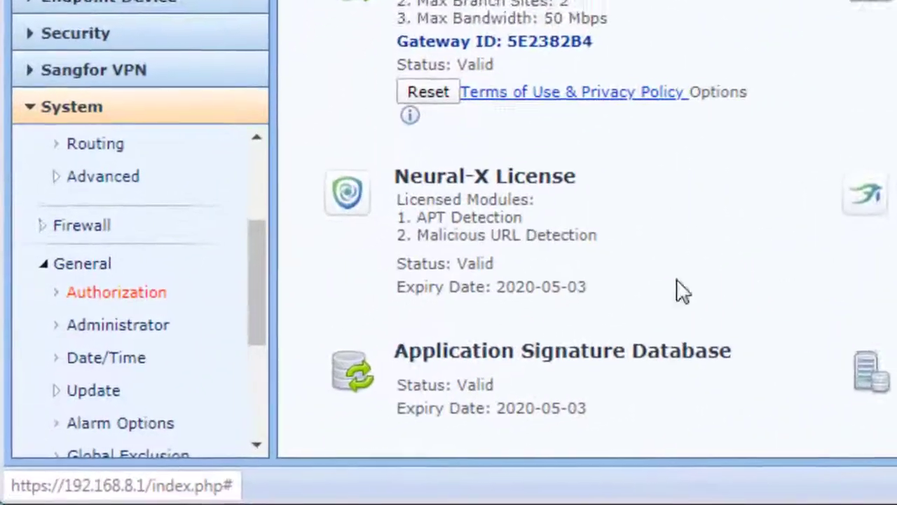
Step: Under System > Update > Database Update, confirm an update of the Application Signature Database
{"action": "scroll", "coordinate": [194, 260], "scroll_direction": "down", "scroll_amount": 5}
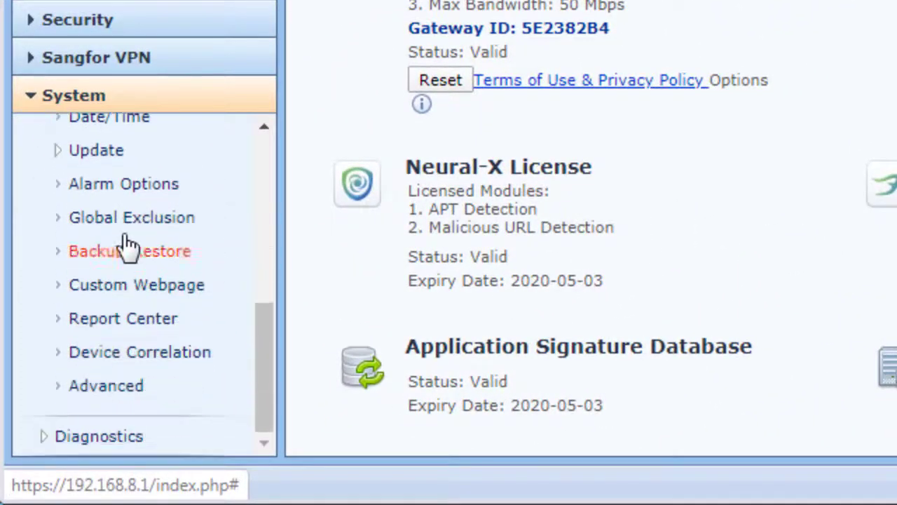
{"action": "left_click", "coordinate": [201, 157]}
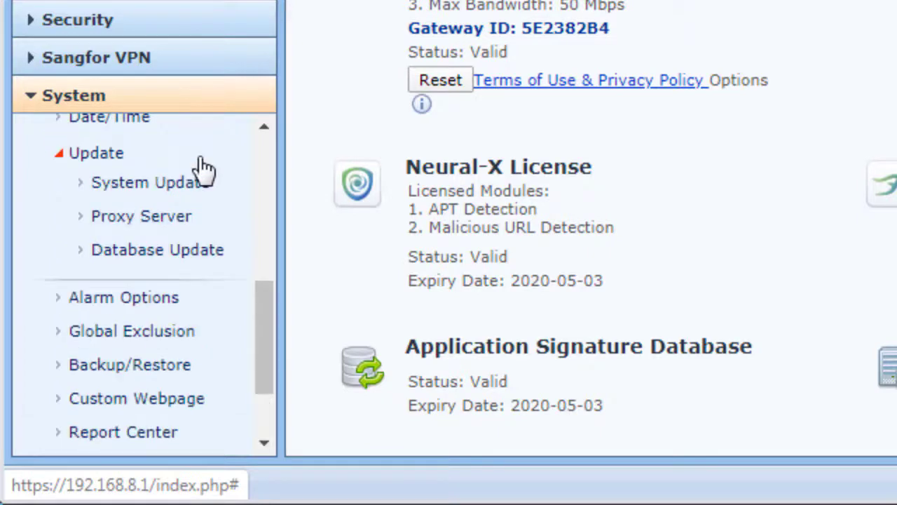
{"action": "left_click", "coordinate": [210, 261]}
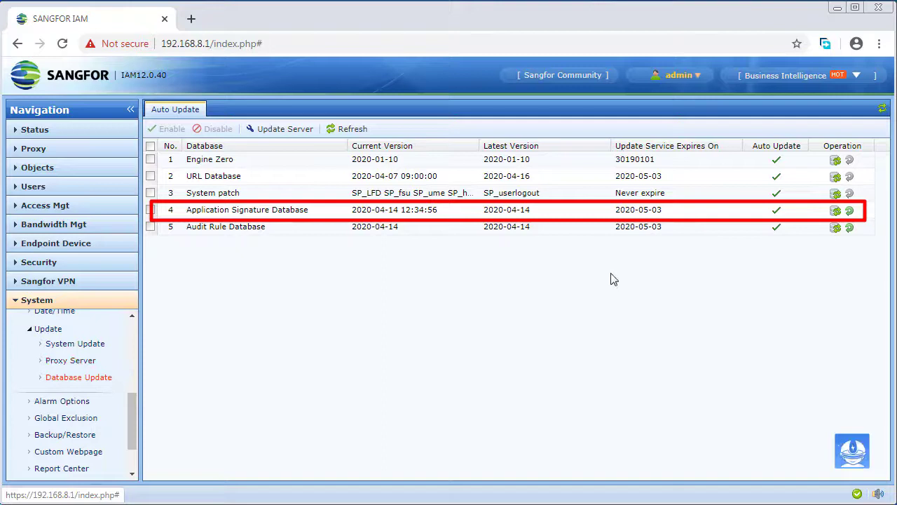
{"action": "left_click", "coordinate": [836, 212]}
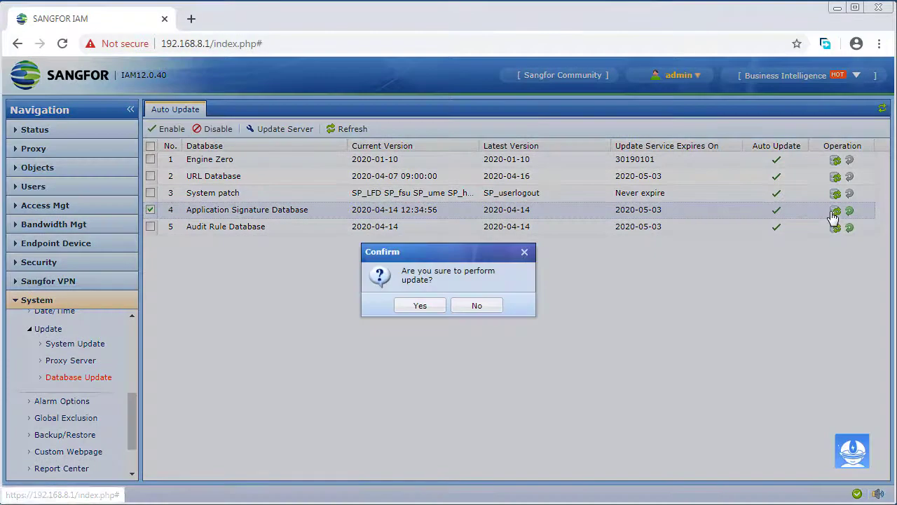
{"action": "left_click", "coordinate": [421, 307]}
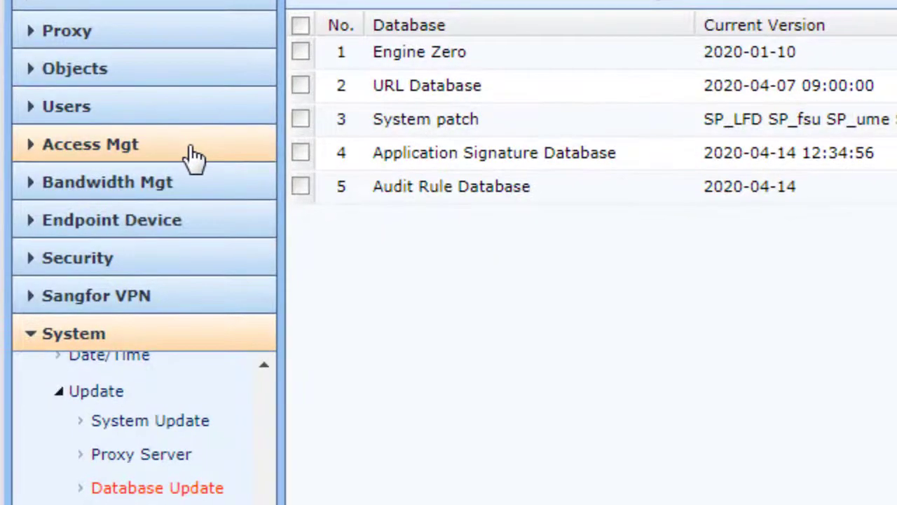
Step: Add a new Access Control policy from Access Mgt > Policies for blockSocialMedia
{"action": "left_click", "coordinate": [96, 205]}
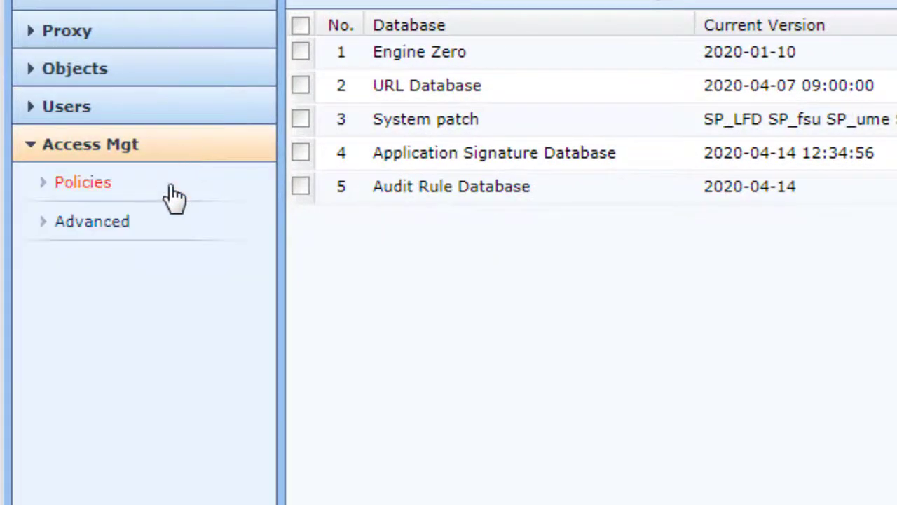
{"action": "left_click", "coordinate": [152, 198]}
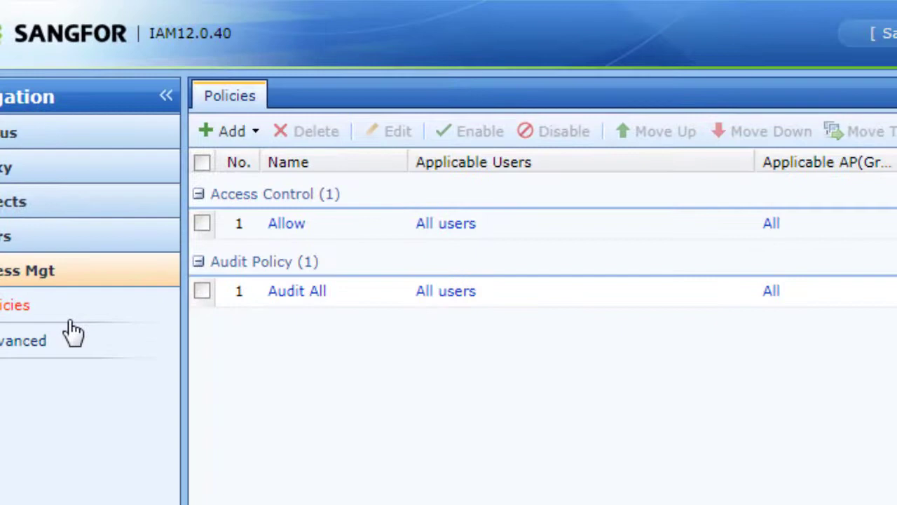
{"action": "left_click", "coordinate": [255, 140]}
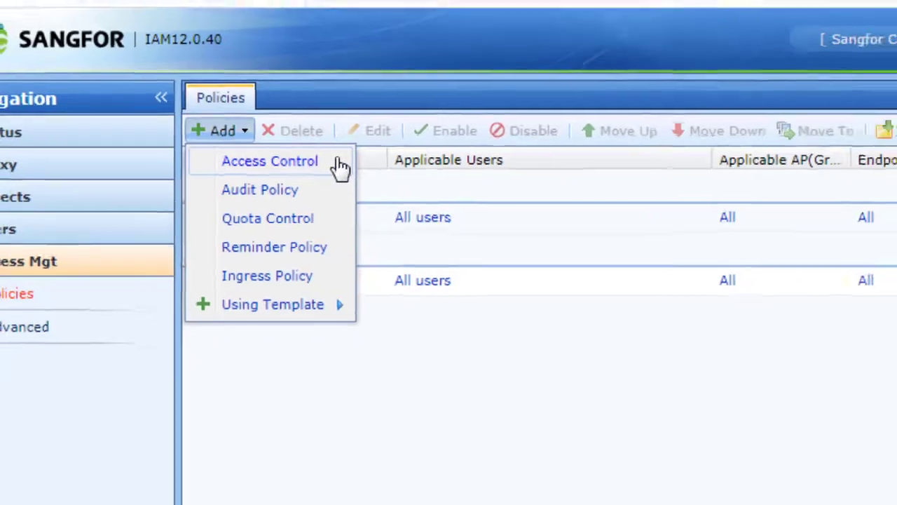
{"action": "left_click", "coordinate": [344, 163]}
{"action": "type", "text": "blockSocialMedia"}
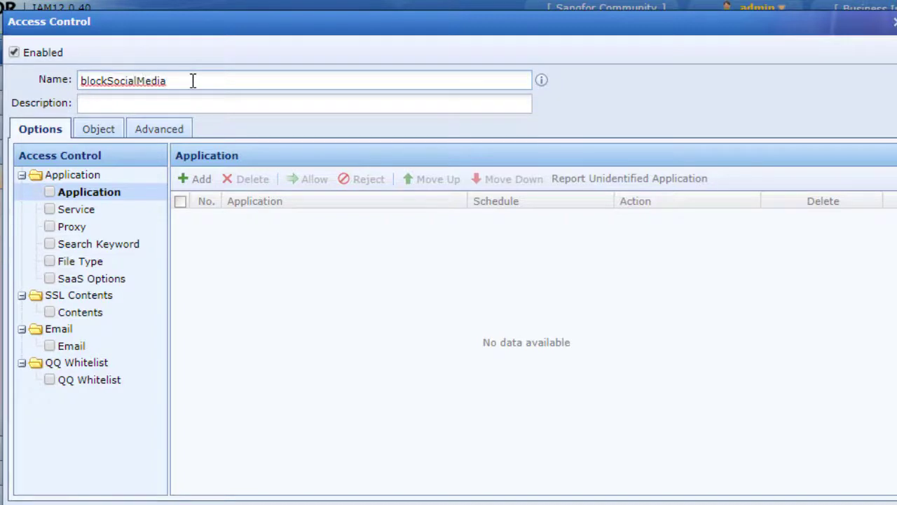
Step: Enable Application control and add a rule rejecting the Social Networking category all day
{"action": "left_click", "coordinate": [48, 193]}
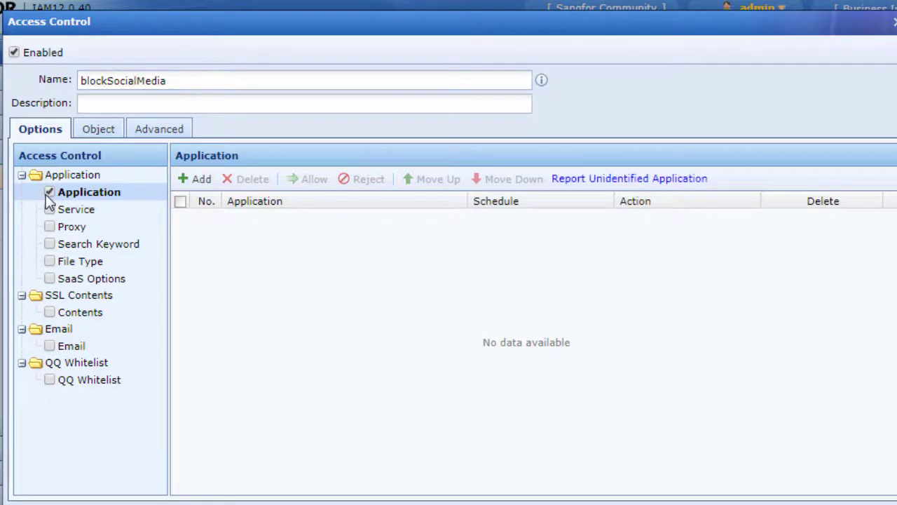
{"action": "left_click", "coordinate": [199, 181]}
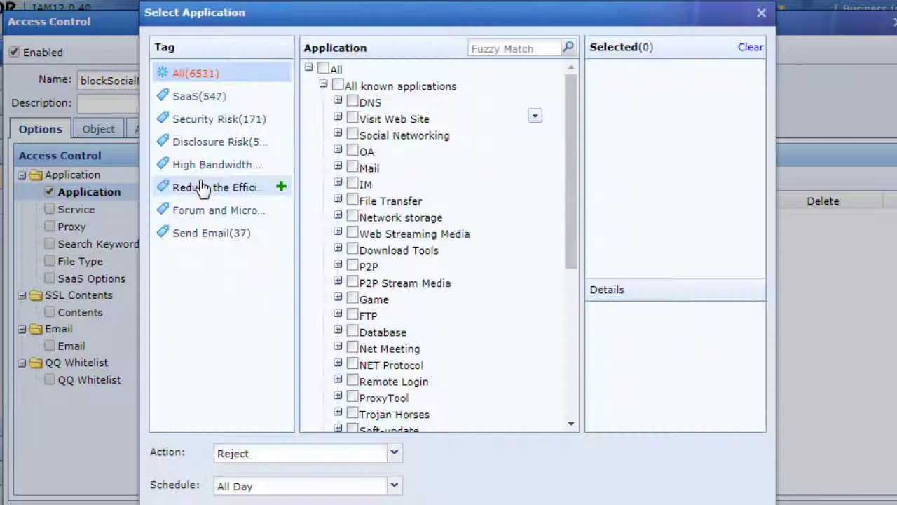
{"action": "scroll", "coordinate": [481, 204], "scroll_direction": "down", "scroll_amount": 2}
{"action": "scroll", "coordinate": [478, 202], "scroll_direction": "down", "scroll_amount": 1}
{"action": "scroll", "coordinate": [477, 209], "scroll_direction": "up", "scroll_amount": 2}
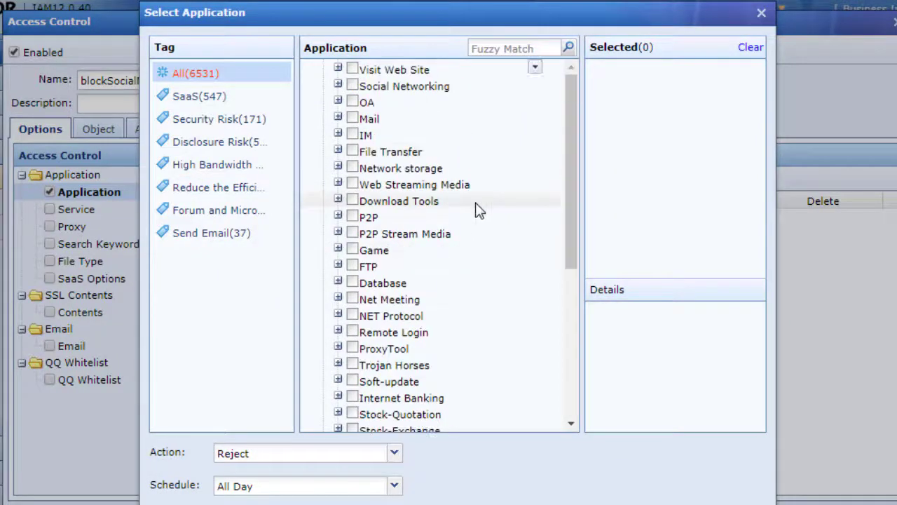
{"action": "scroll", "coordinate": [477, 209], "scroll_direction": "up", "scroll_amount": 1}
{"action": "left_click", "coordinate": [353, 134]}
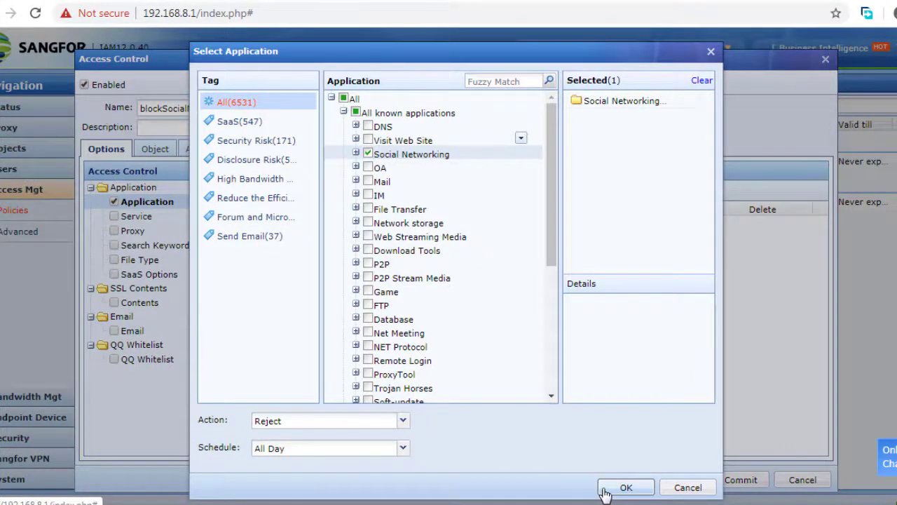
{"action": "left_click", "coordinate": [604, 491]}
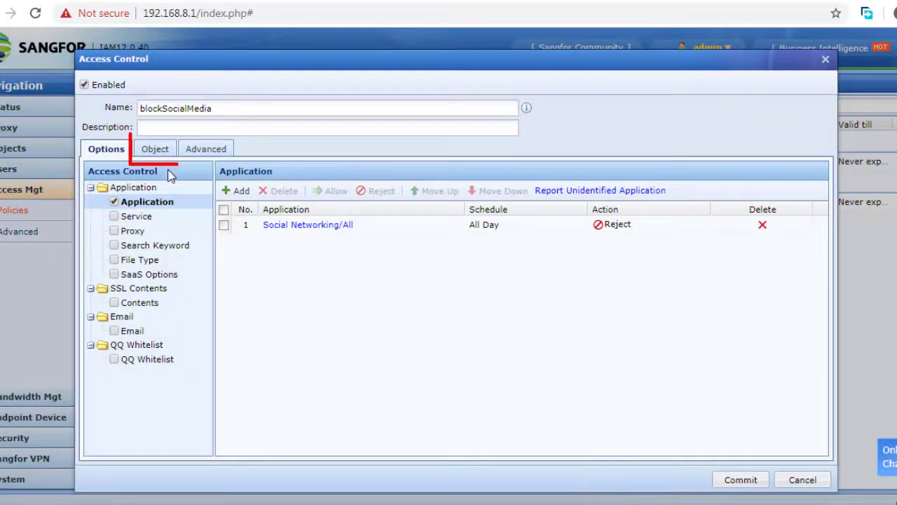
Step: On the Object tab, toggle All Users off and review the user attribute, source IP, location, endpoint and destination options
{"action": "left_click", "coordinate": [151, 152]}
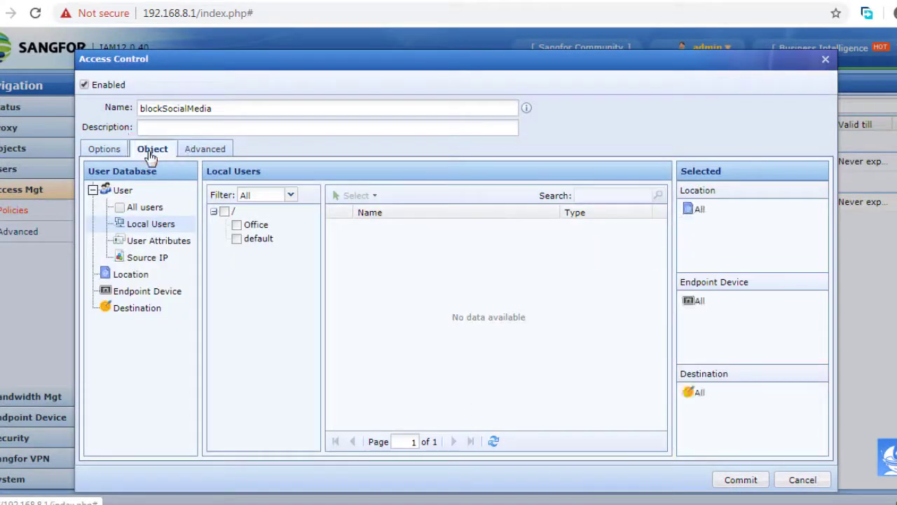
{"action": "left_click", "coordinate": [120, 209]}
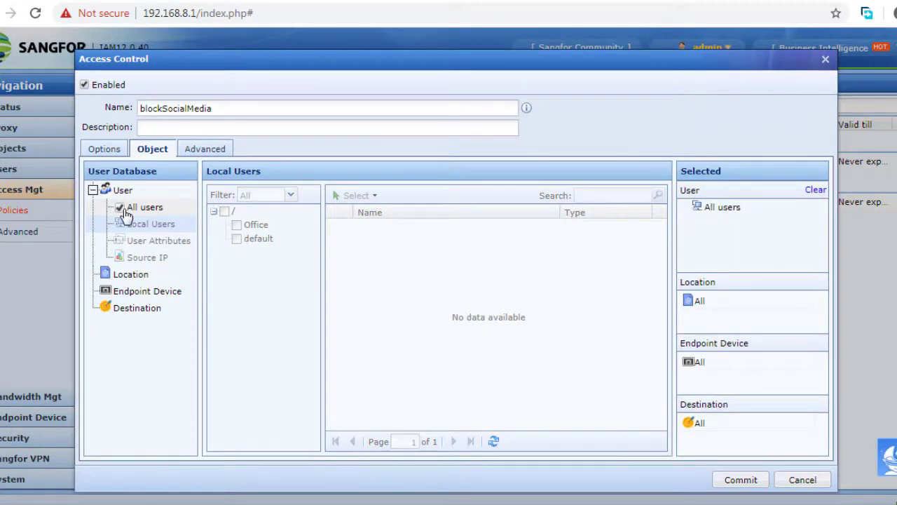
{"action": "left_click", "coordinate": [120, 209]}
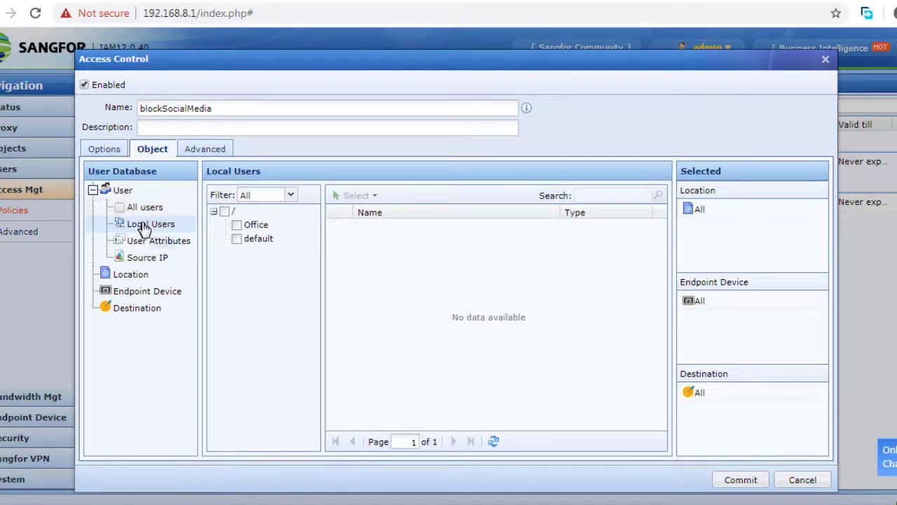
{"action": "left_click", "coordinate": [160, 241]}
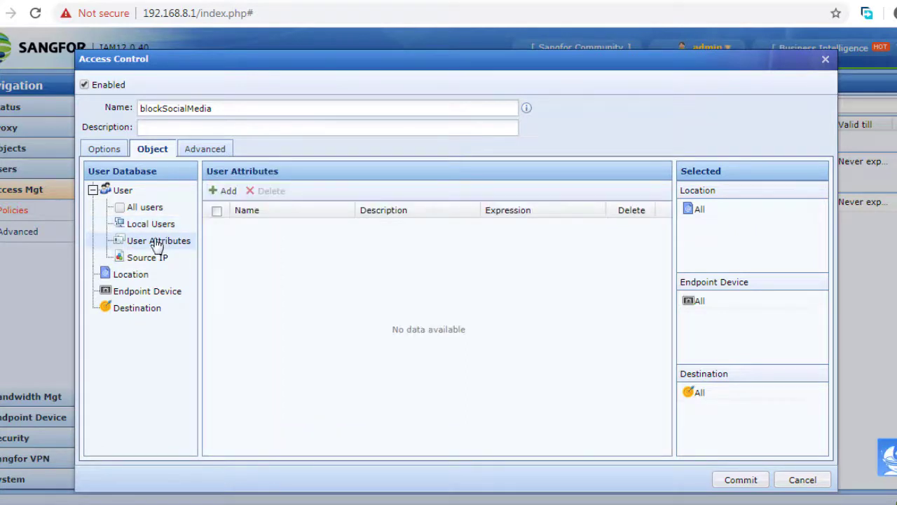
{"action": "left_click", "coordinate": [147, 259]}
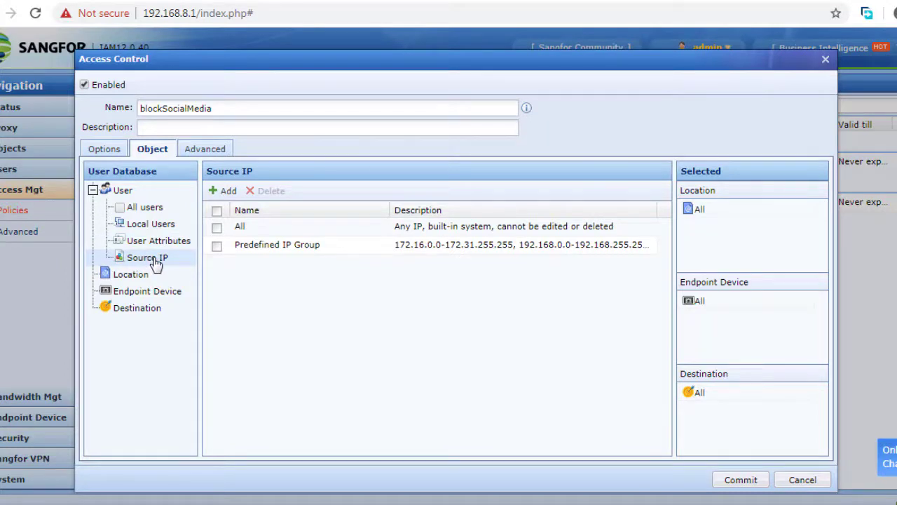
{"action": "left_click", "coordinate": [162, 279]}
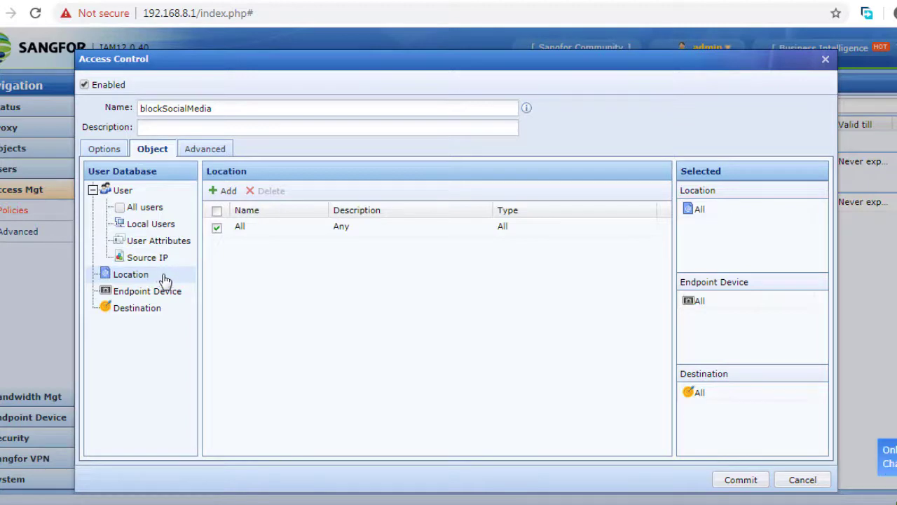
{"action": "left_click", "coordinate": [157, 295]}
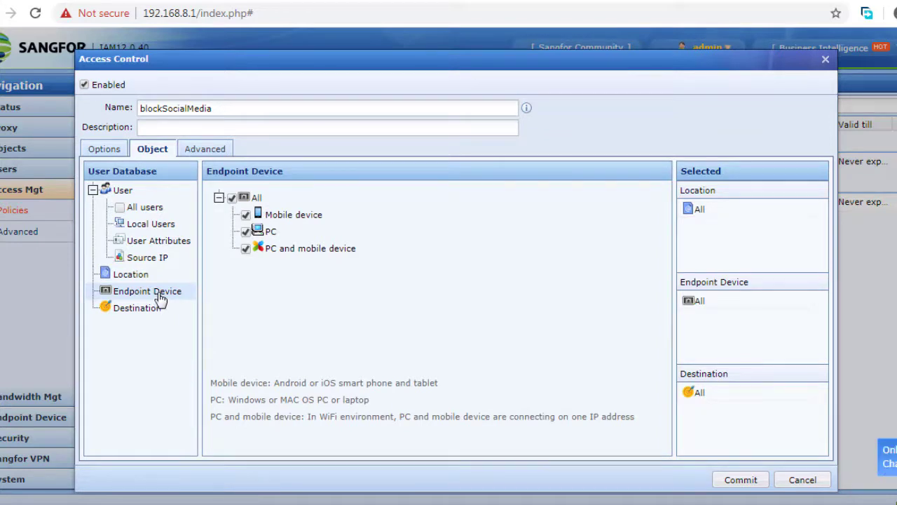
{"action": "left_click", "coordinate": [159, 313]}
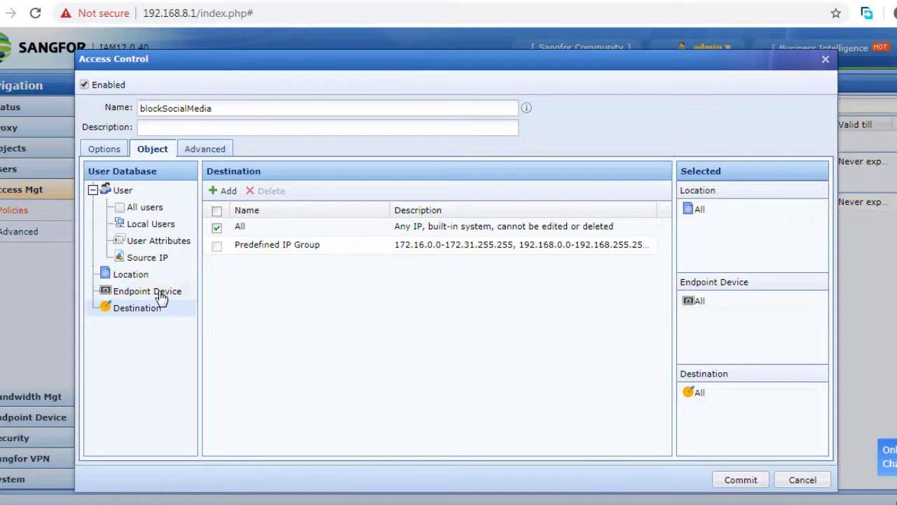
Step: Apply the policy to all local user groups and commit it
{"action": "left_click", "coordinate": [152, 231]}
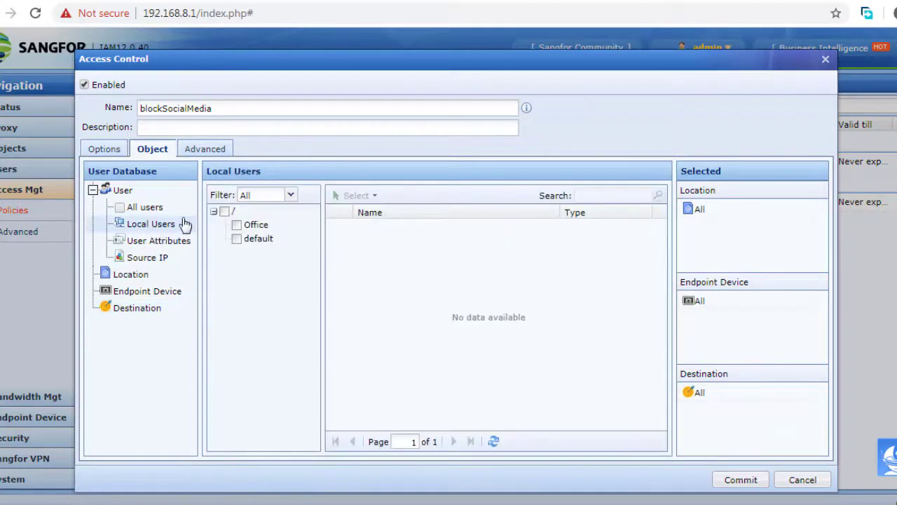
{"action": "left_click", "coordinate": [223, 212]}
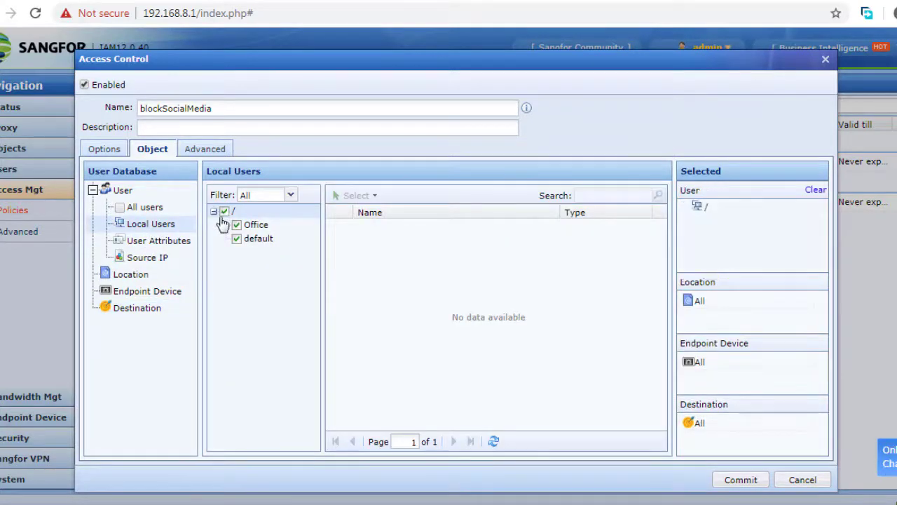
{"action": "left_click", "coordinate": [729, 484]}
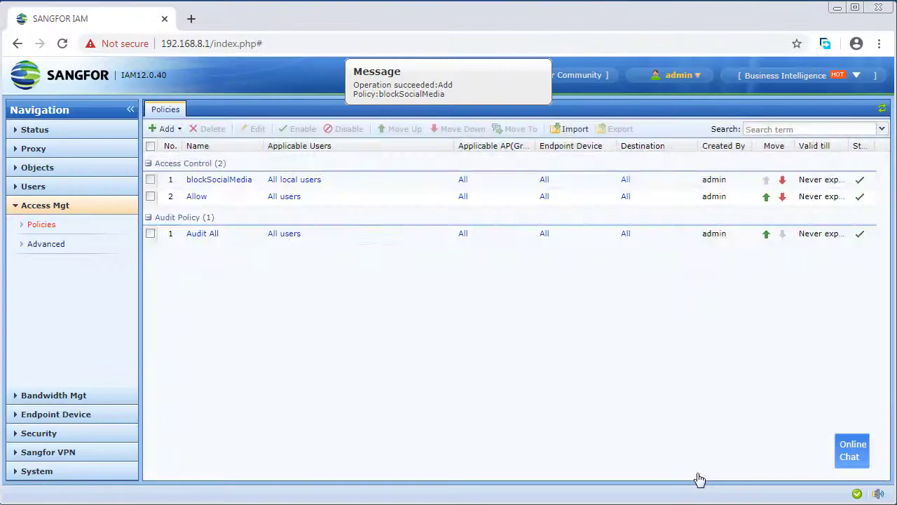
{"action": "left_click", "coordinate": [191, 19]}
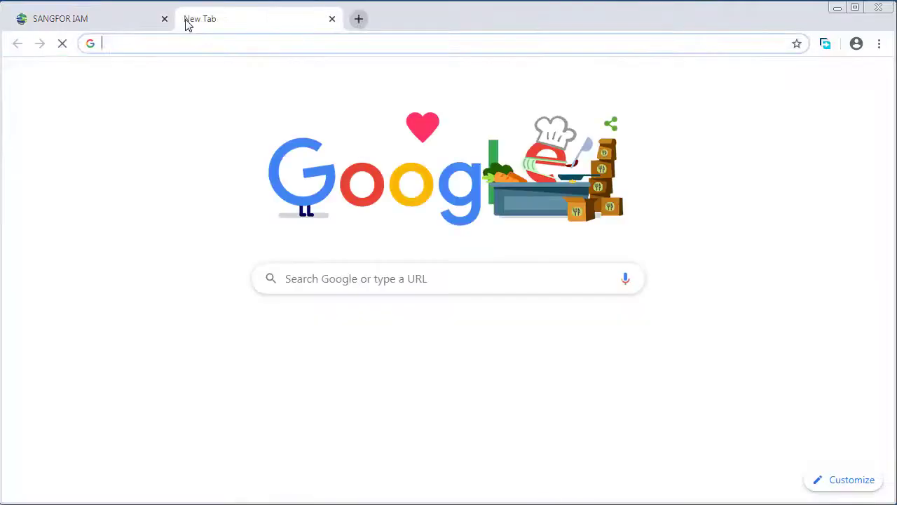
{"action": "type", "text": "link"}
{"action": "key", "text": "Return"}
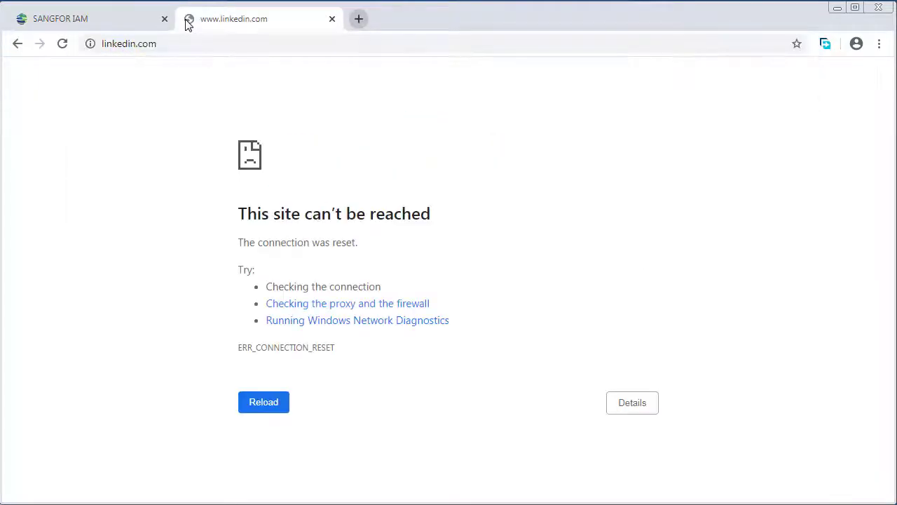
{"action": "left_click", "coordinate": [199, 47]}
{"action": "type", "text": "face"}
{"action": "key", "text": "Return"}
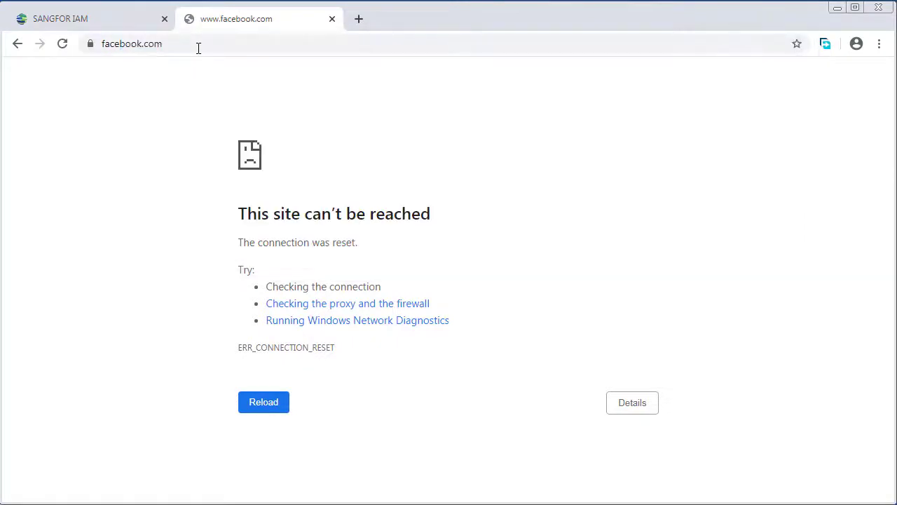
{"action": "left_click", "coordinate": [332, 19]}
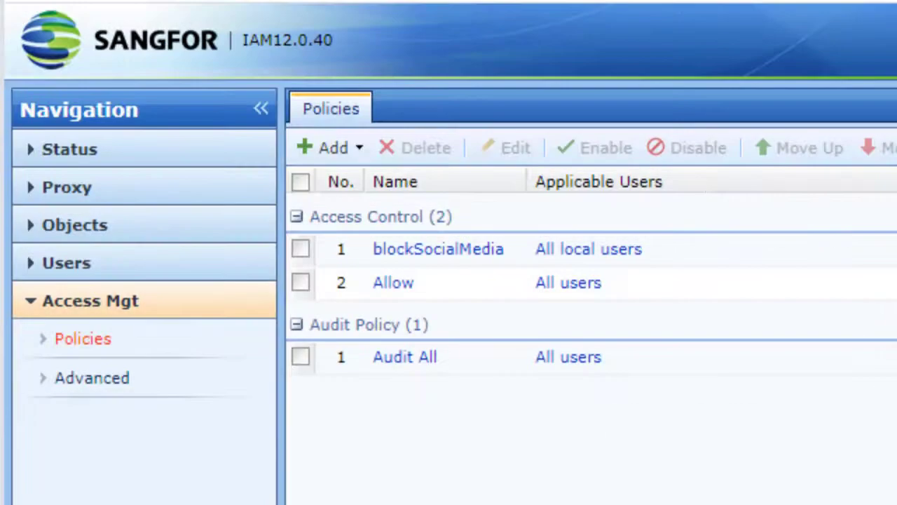
Step: Filter Status > Online Users by username 'john' and view his applied policies
{"action": "left_click", "coordinate": [119, 158]}
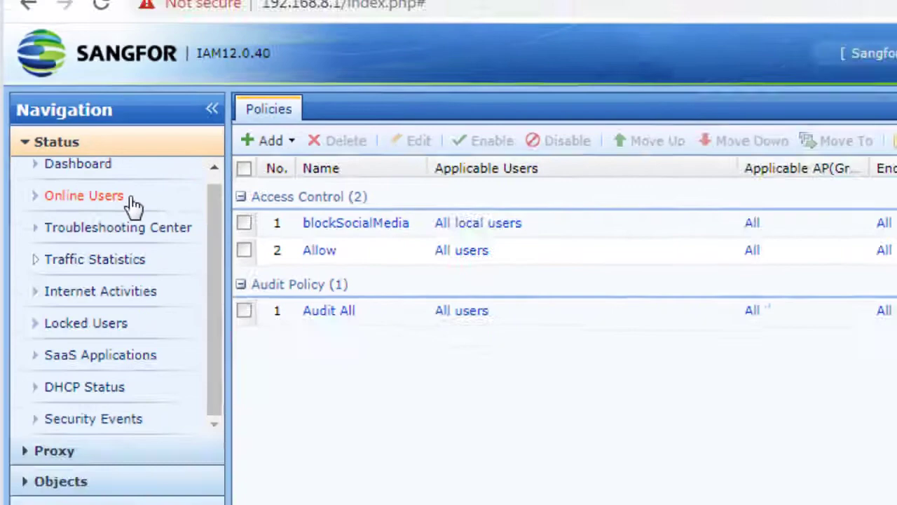
{"action": "left_click", "coordinate": [133, 202]}
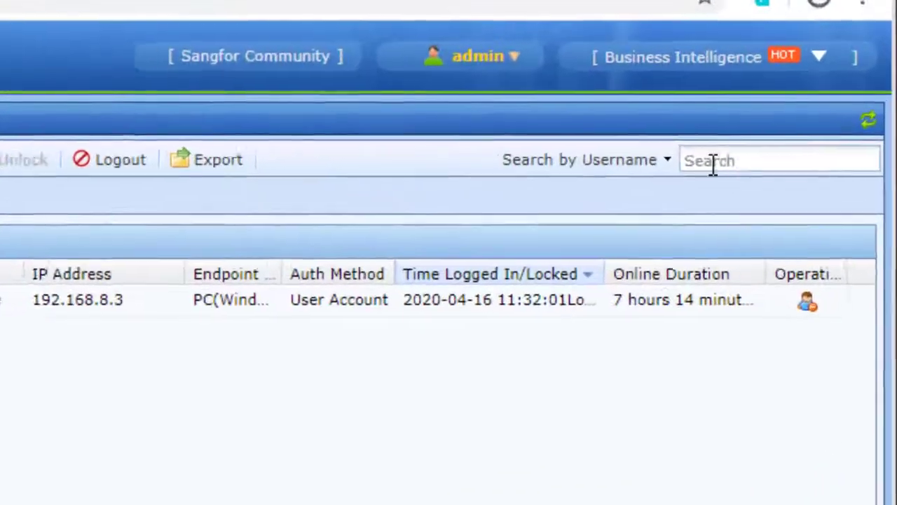
{"action": "left_click", "coordinate": [803, 130]}
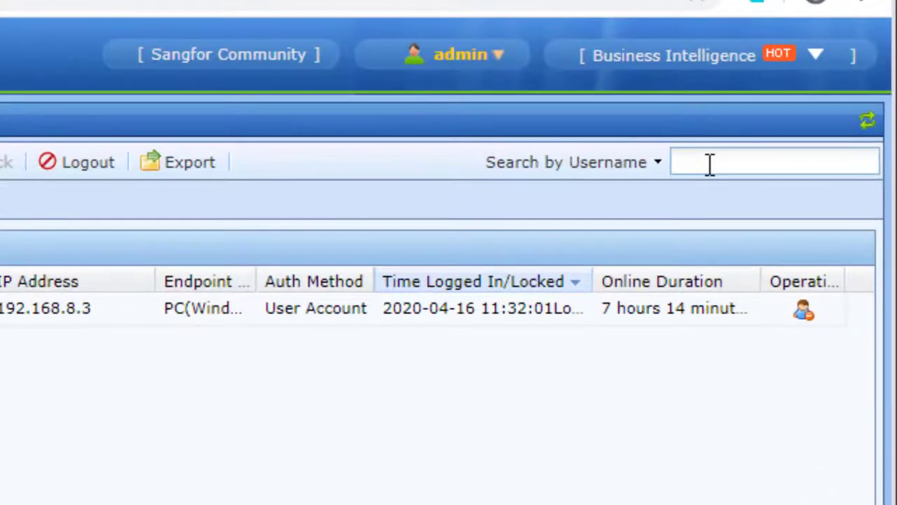
{"action": "type", "text": "john"}
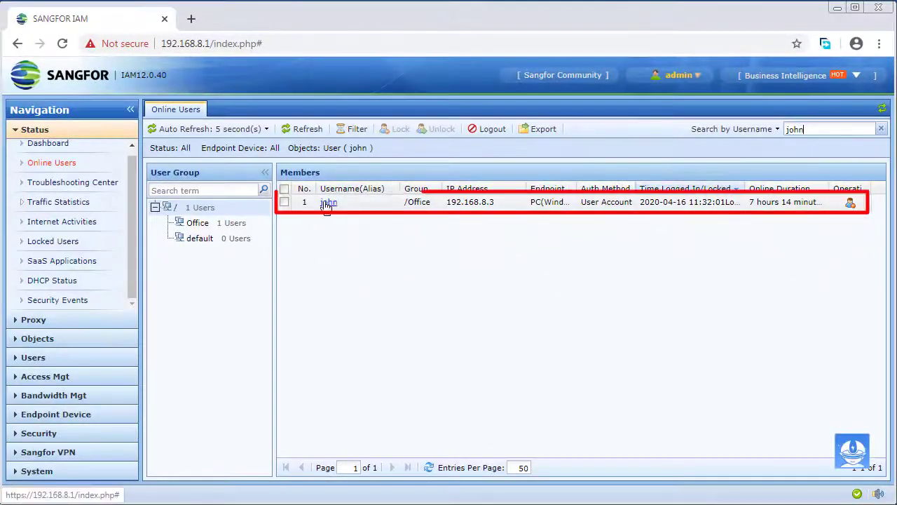
{"action": "left_click", "coordinate": [328, 203]}
{"action": "left_click", "coordinate": [371, 283]}
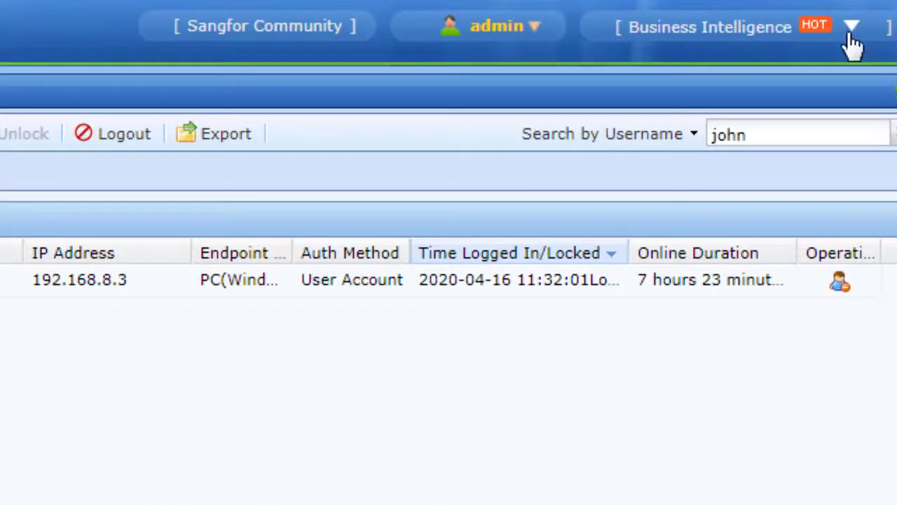
Step: Query today's All Activities log in Report Center and show the rejected LinkedIn entry's details
{"action": "left_click", "coordinate": [850, 36]}
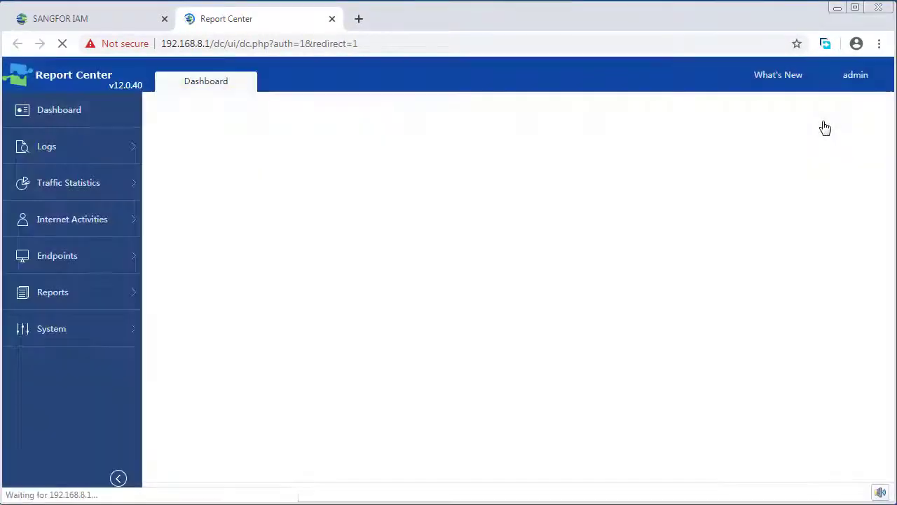
{"action": "mouse_move", "coordinate": [72, 146]}
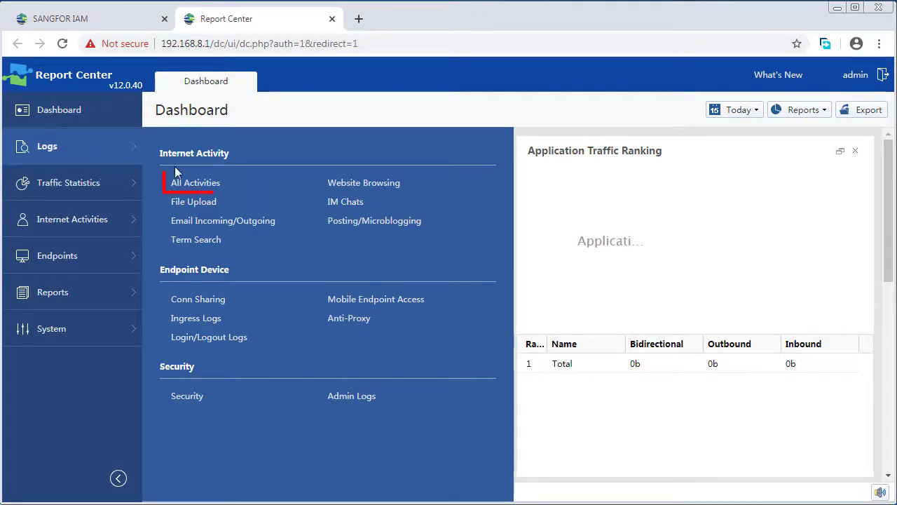
{"action": "left_click", "coordinate": [198, 185]}
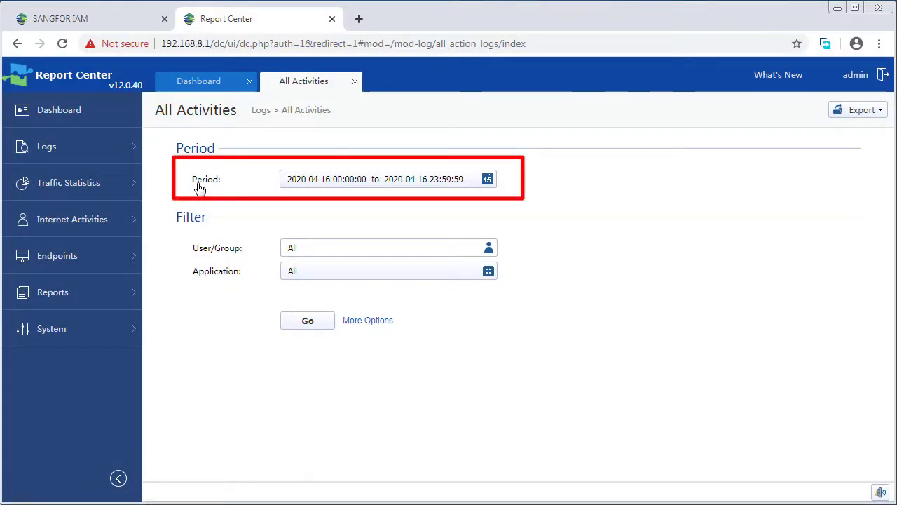
{"action": "left_click", "coordinate": [489, 271]}
{"action": "left_click", "coordinate": [587, 459]}
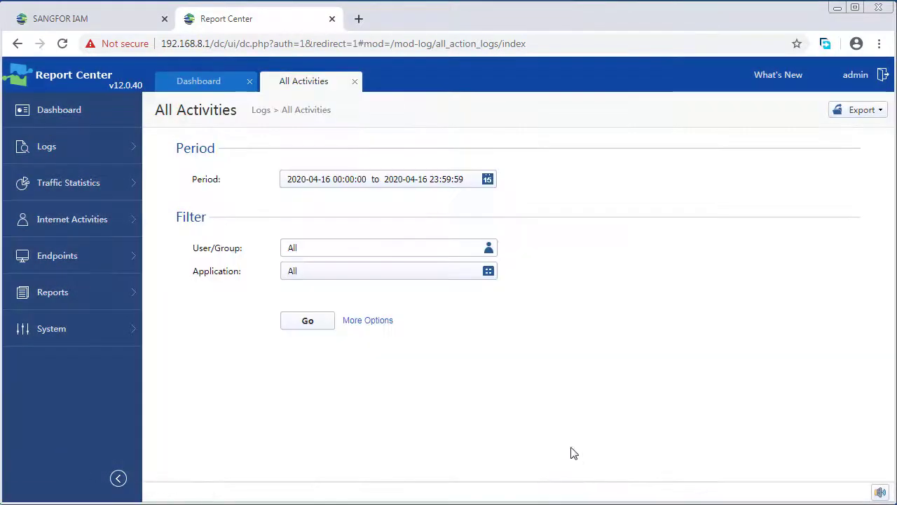
{"action": "left_click", "coordinate": [308, 321]}
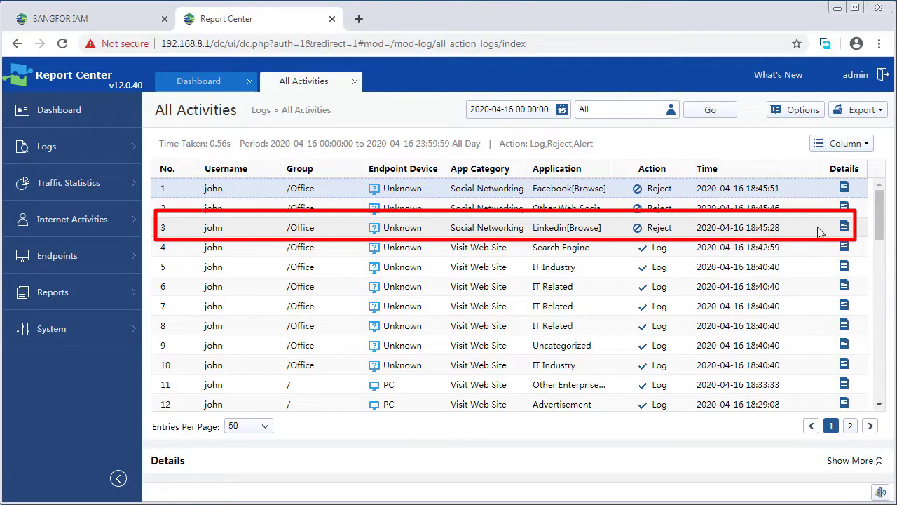
{"action": "left_click", "coordinate": [843, 228]}
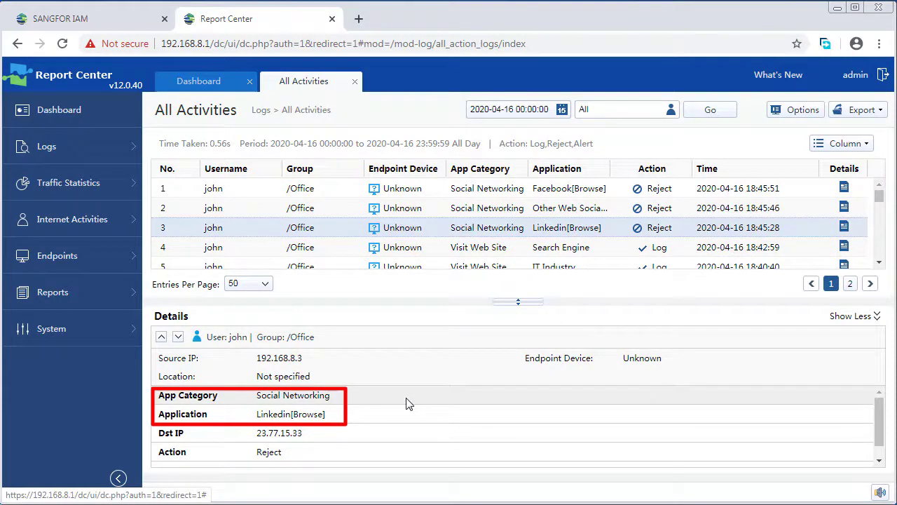
Step: Return to the IAM console and open the blockSocialMedia policy for editing
{"action": "left_click", "coordinate": [106, 25]}
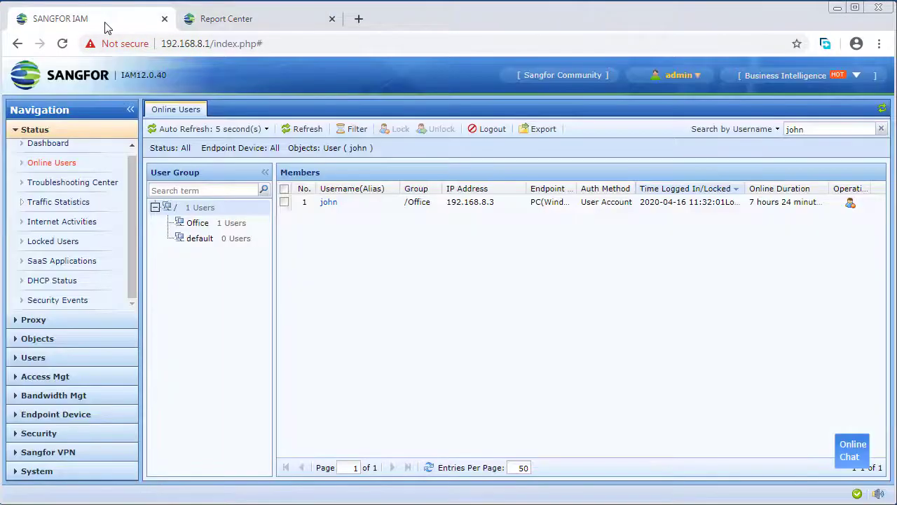
{"action": "left_click", "coordinate": [70, 377]}
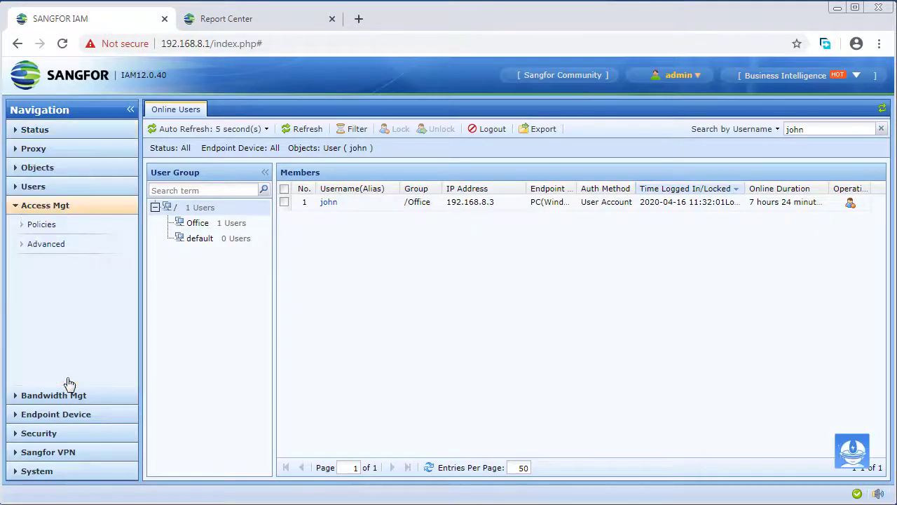
{"action": "left_click", "coordinate": [69, 232]}
{"action": "left_click", "coordinate": [223, 180]}
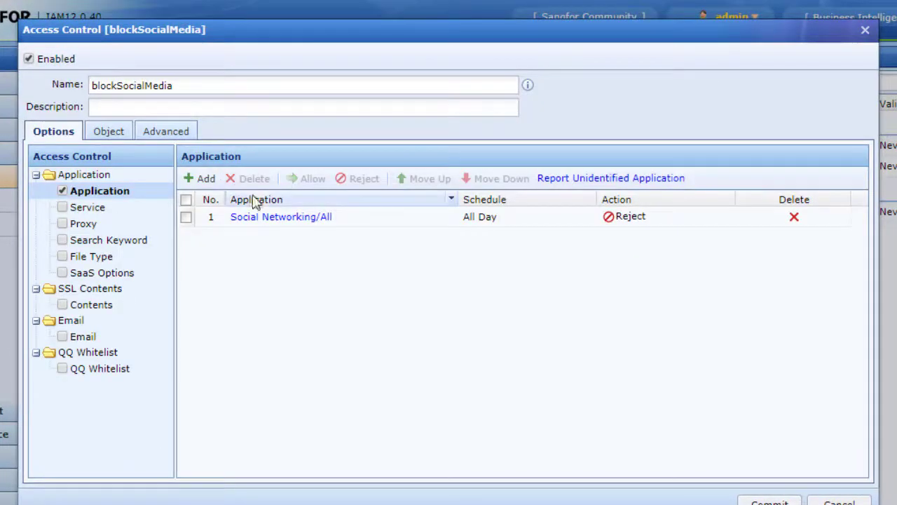
Step: Exclude the LinkedIn entries from the rejected Social Networking apps and commit the policy
{"action": "left_click", "coordinate": [287, 216]}
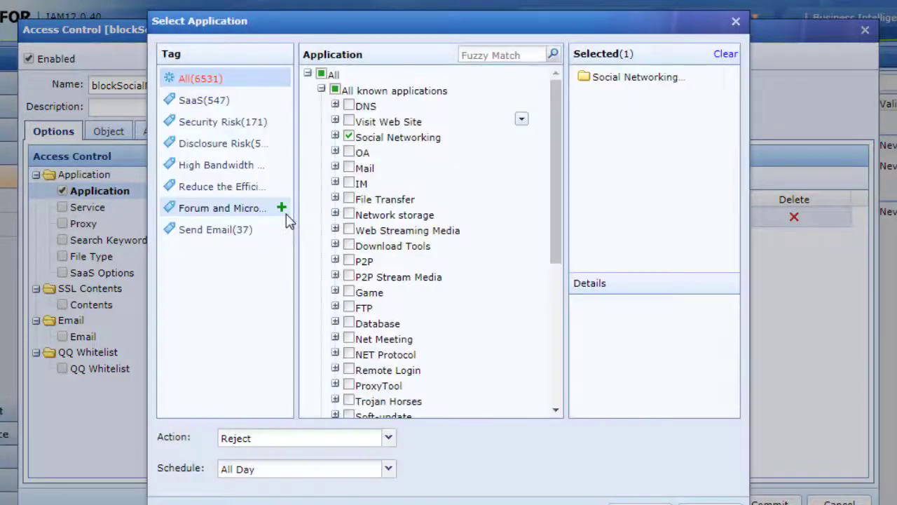
{"action": "left_click", "coordinate": [490, 59]}
{"action": "type", "text": "linkedin"}
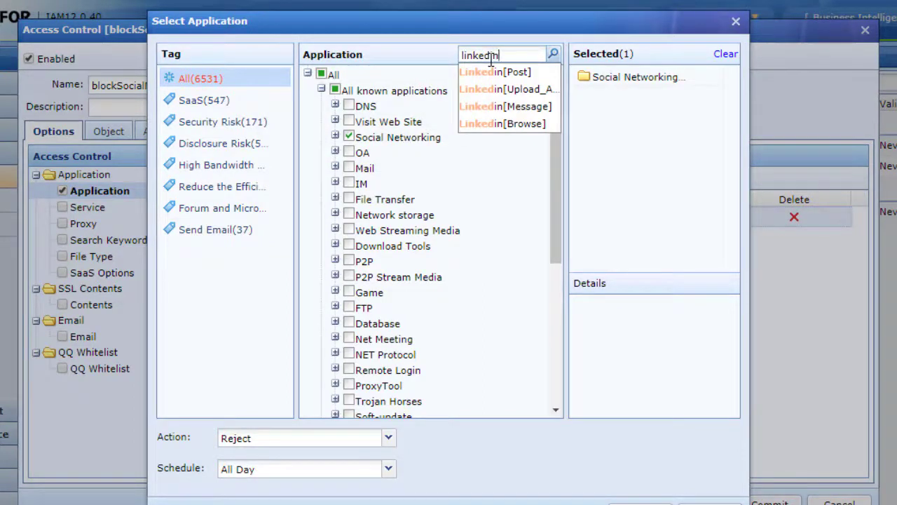
{"action": "key", "text": "Return"}
{"action": "left_click", "coordinate": [399, 76]}
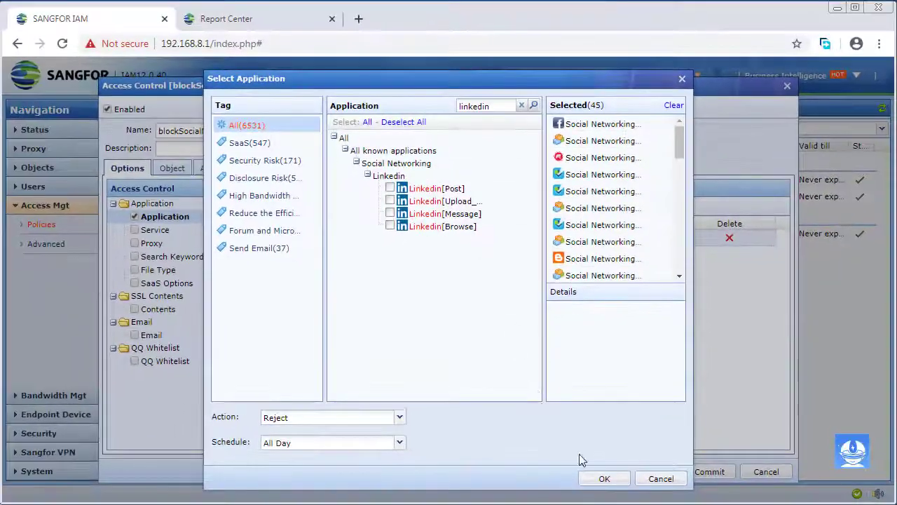
{"action": "left_click", "coordinate": [602, 481]}
{"action": "left_click", "coordinate": [701, 472]}
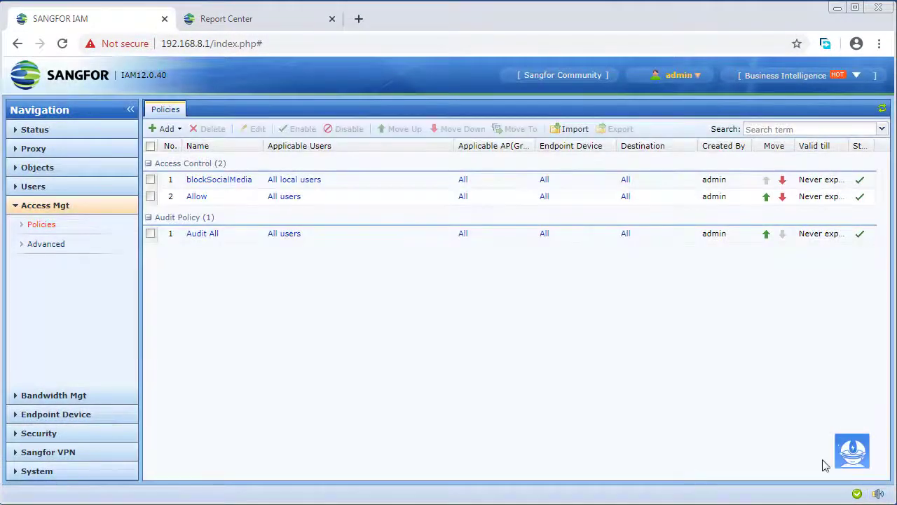
Step: Load linkedin.com from autocomplete in a new tab to retest access
{"action": "left_click", "coordinate": [359, 19]}
{"action": "type", "text": "l"}
{"action": "key", "text": "Return"}
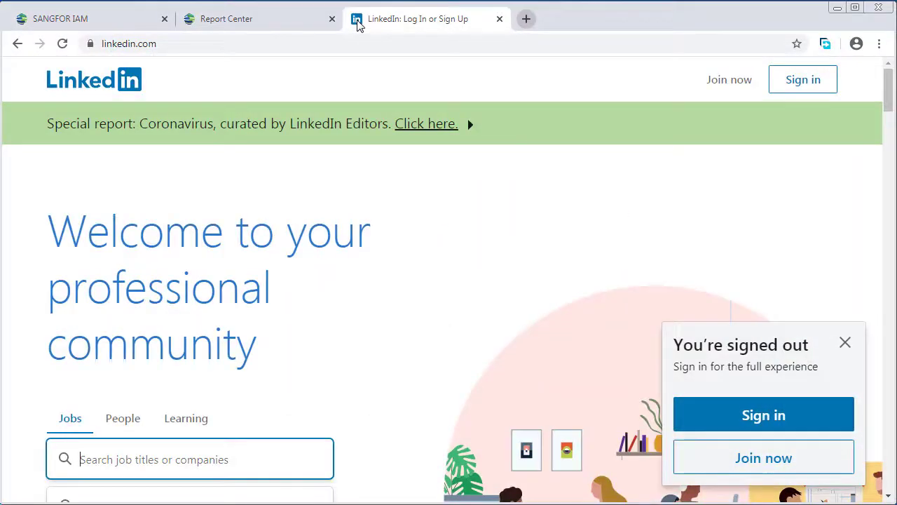